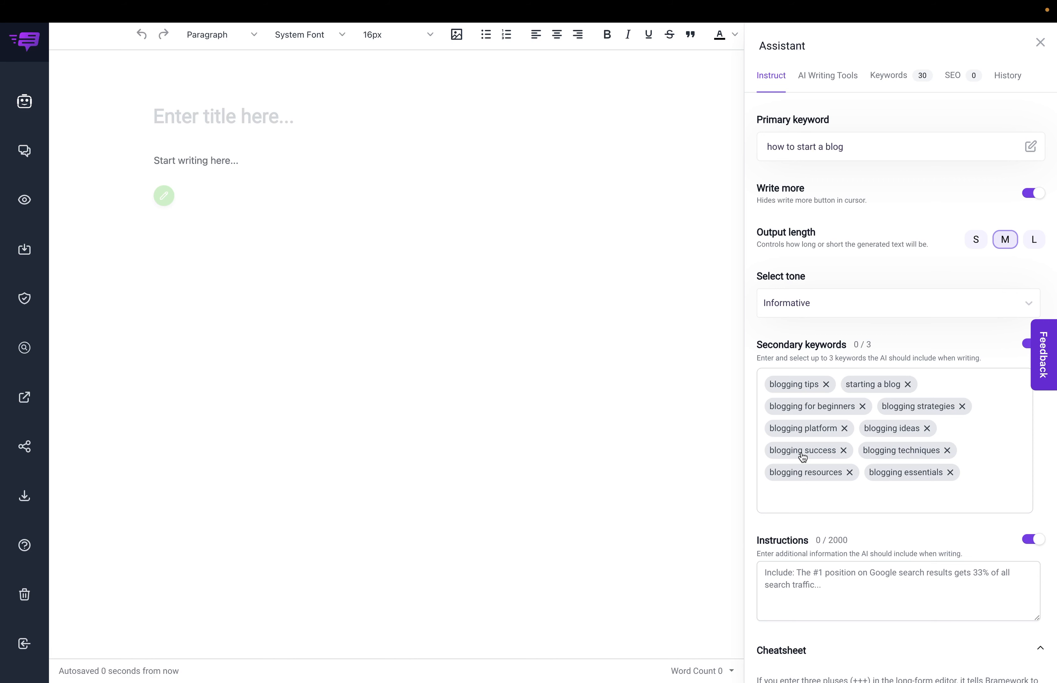
Enter "Write all content in French." as the additional instructions for the AI, keeping the instructions option enabled.
scroll(803, 458, down, 1)
scroll(803, 456, down, 1)
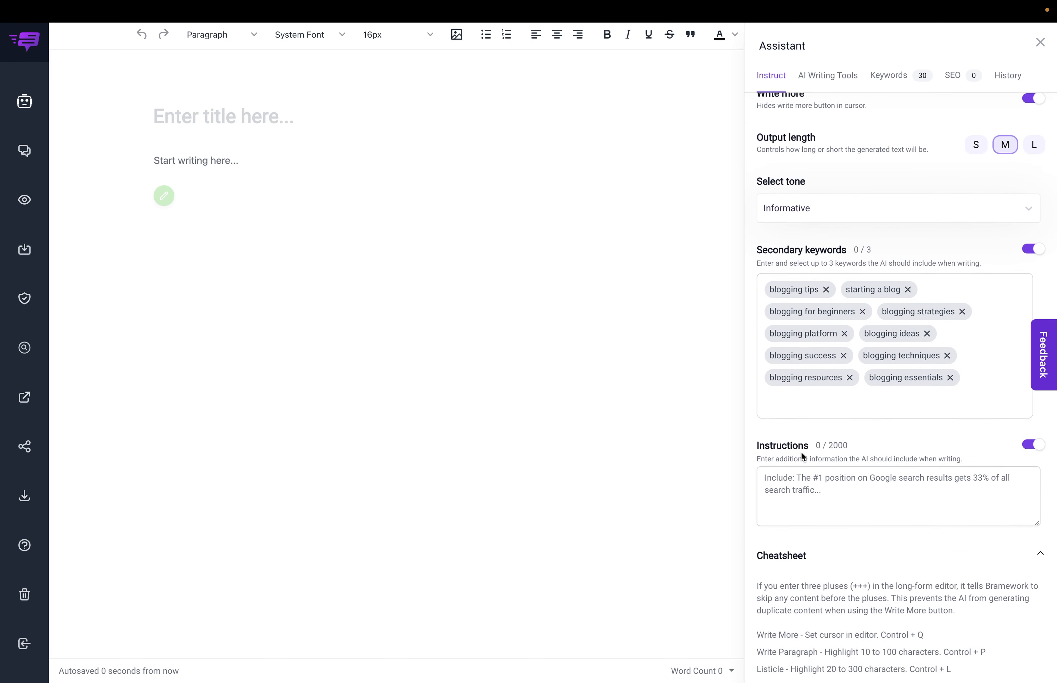
click(802, 492)
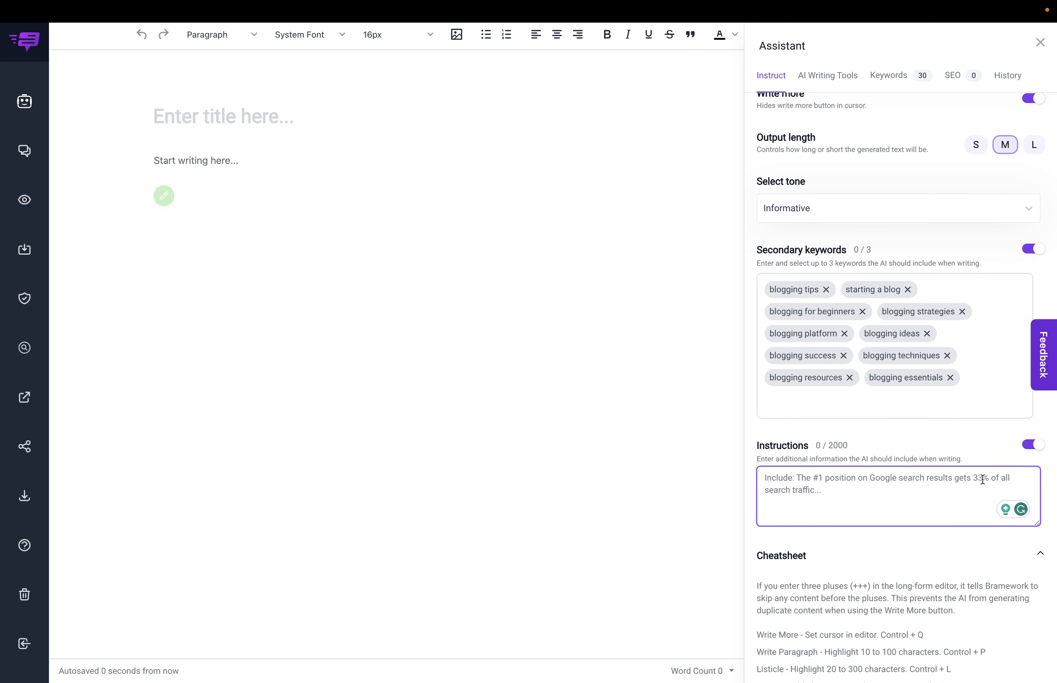
click(1035, 448)
click(1035, 448)
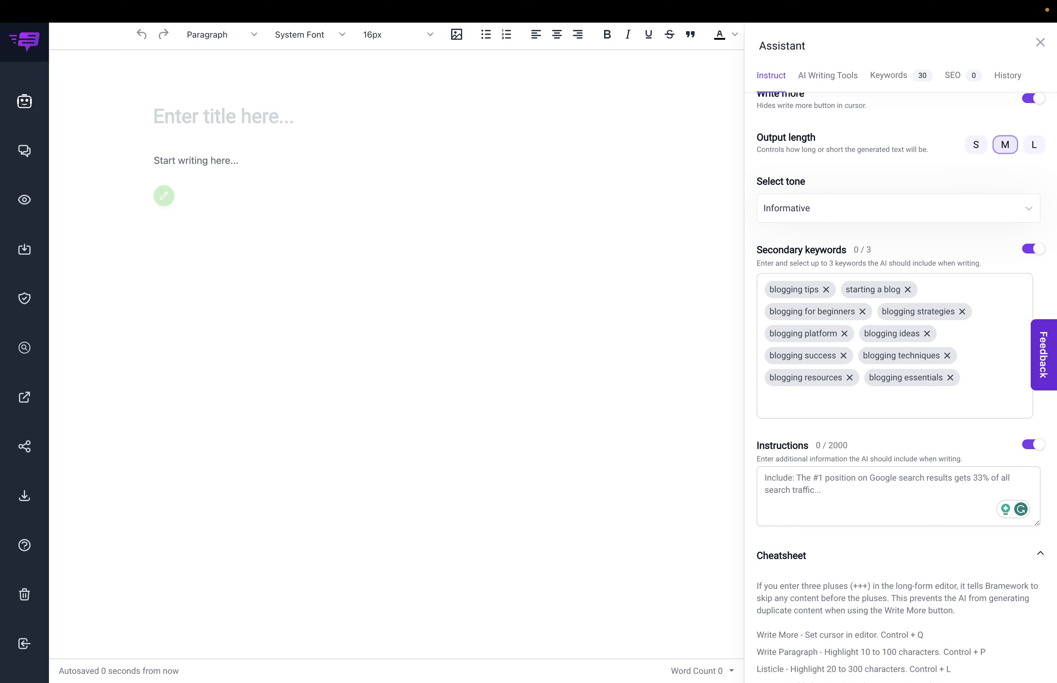
click(804, 488)
text(Wri)
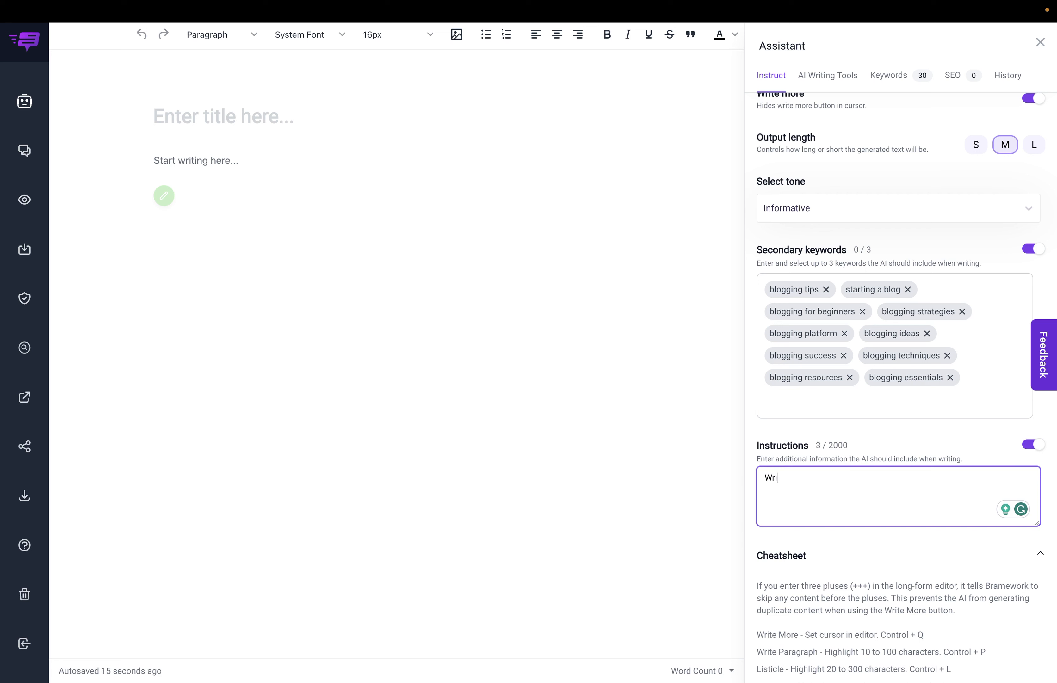
text(te all content in French.)
scroll(897, 504, up, 3)
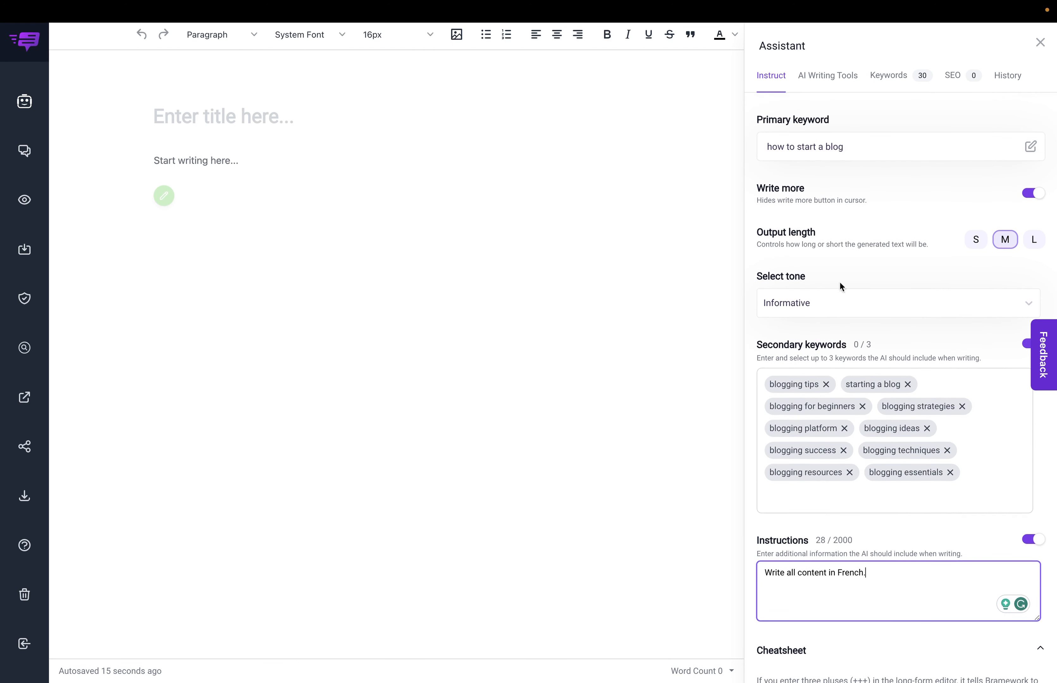
Generate title suggestions and insert "Guide ultime pour débuter un blog informatif et captivant!" as the article title.
click(809, 76)
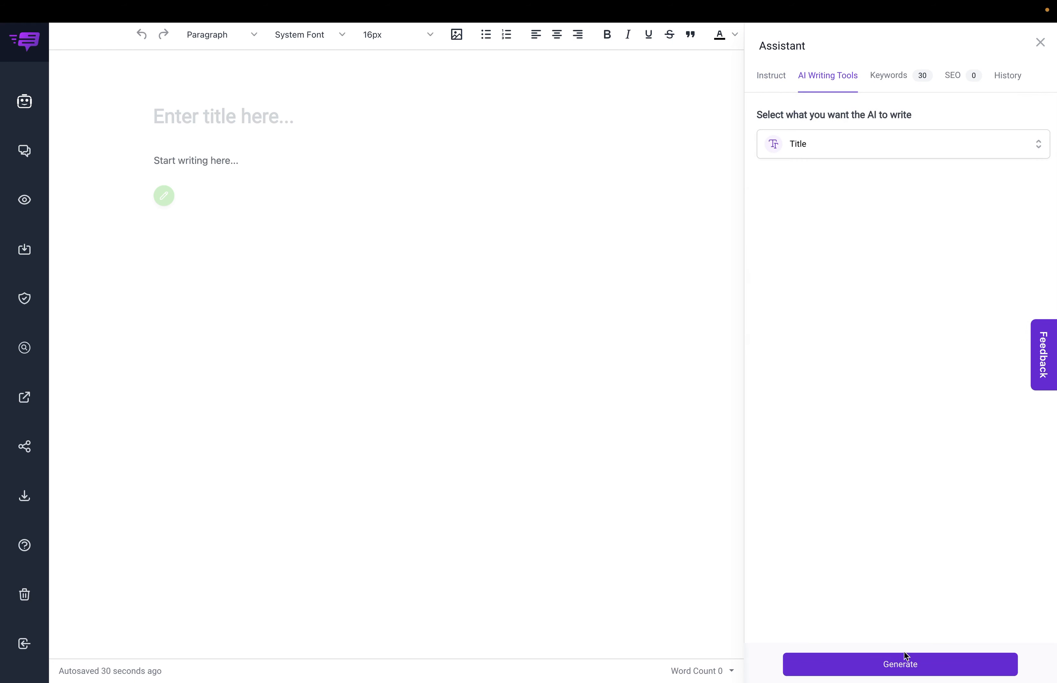
click(906, 664)
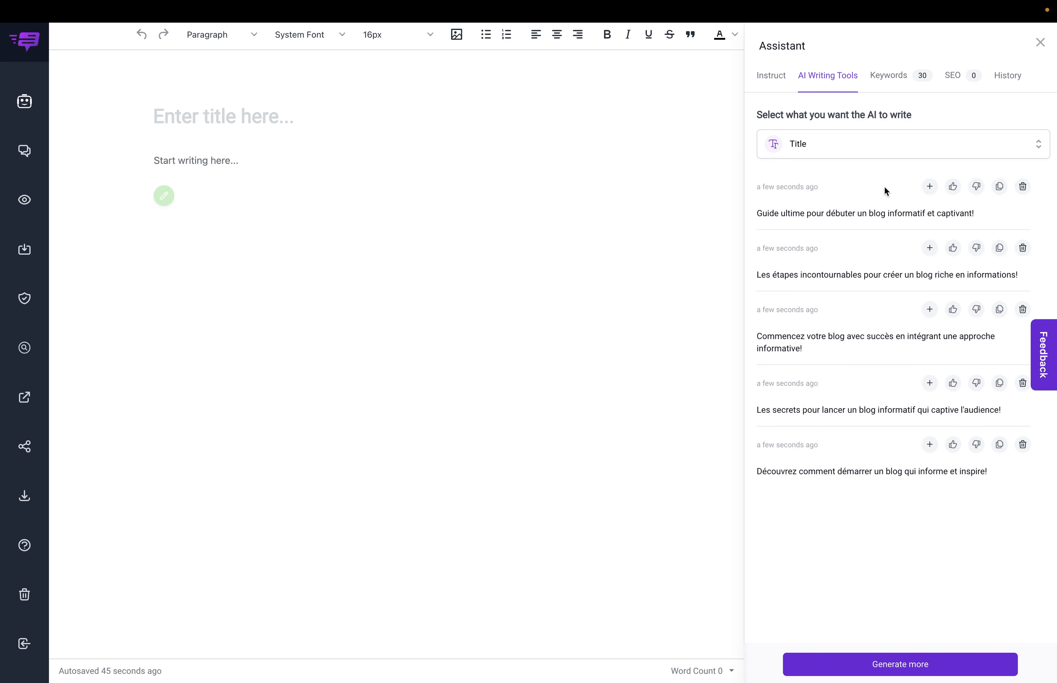
click(930, 188)
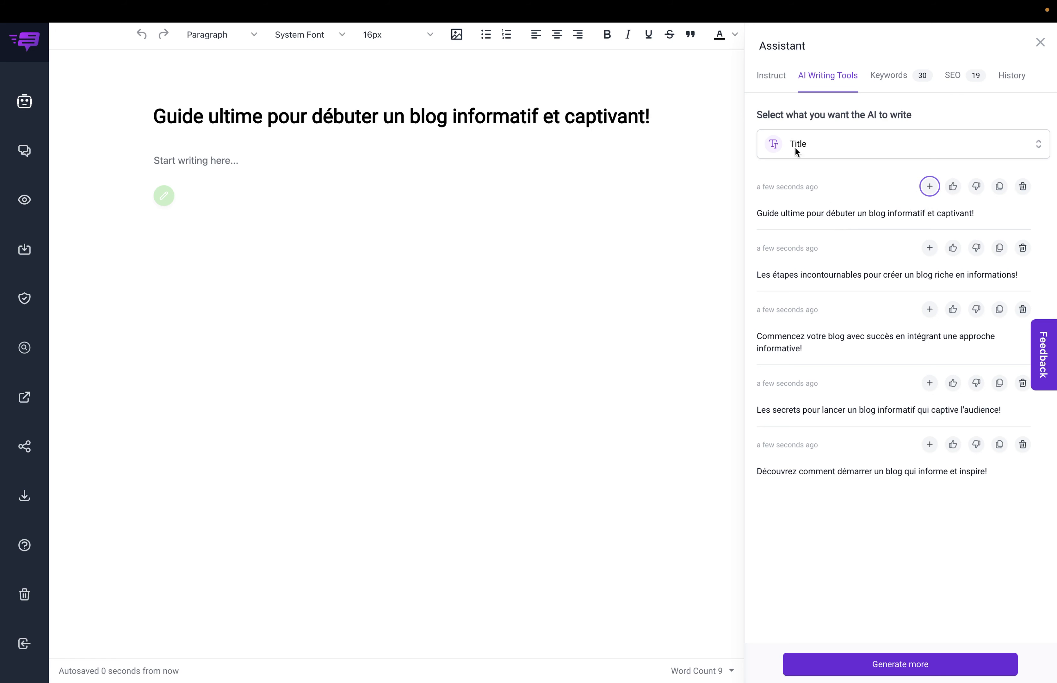
Generate an Intro & Outline with the FAQ style outline enabled and insert it into the article body.
click(818, 143)
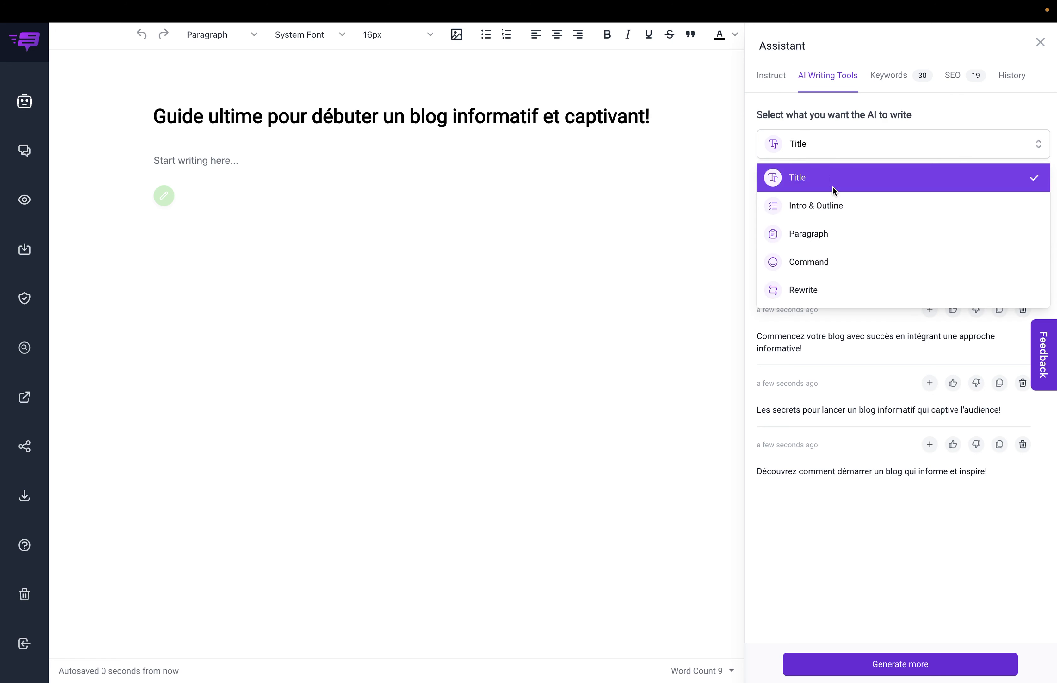
click(835, 203)
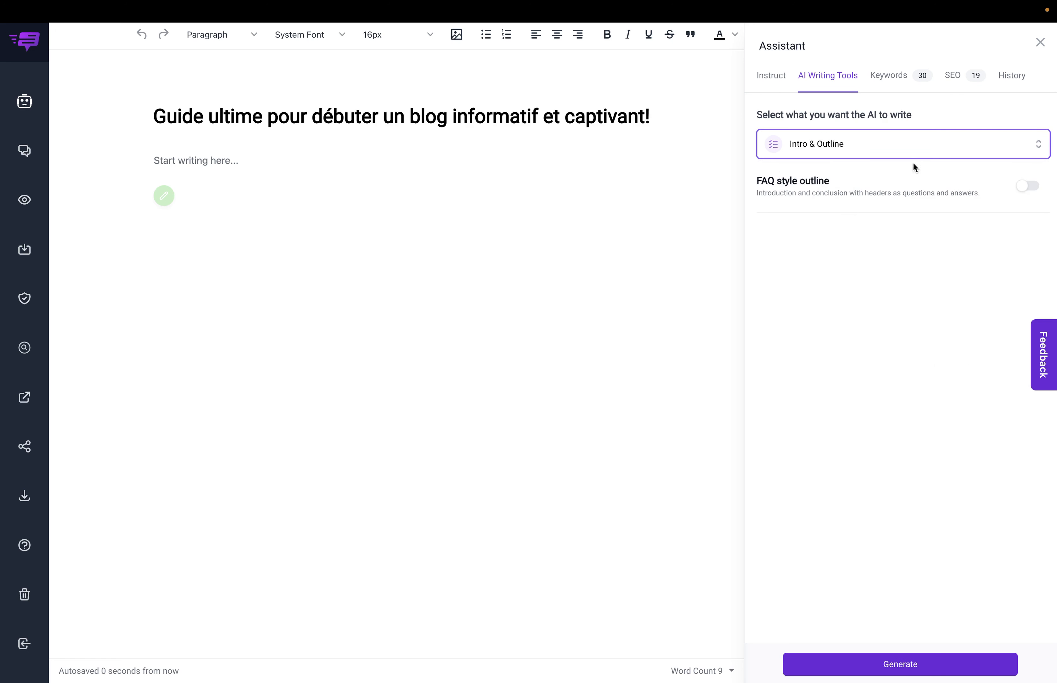
click(1010, 188)
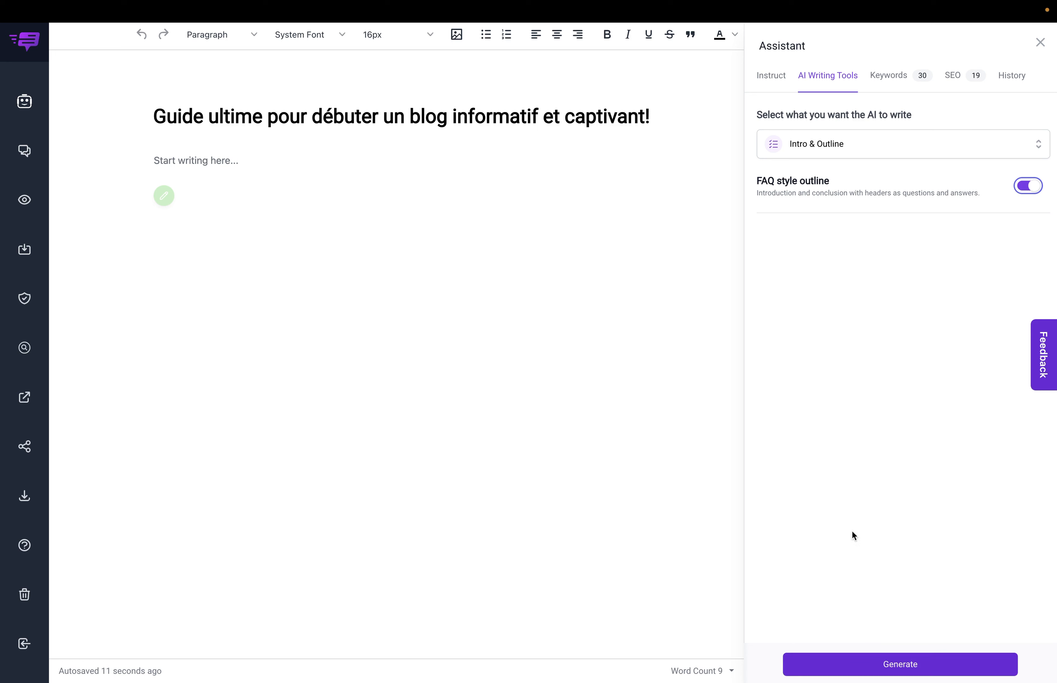
click(901, 666)
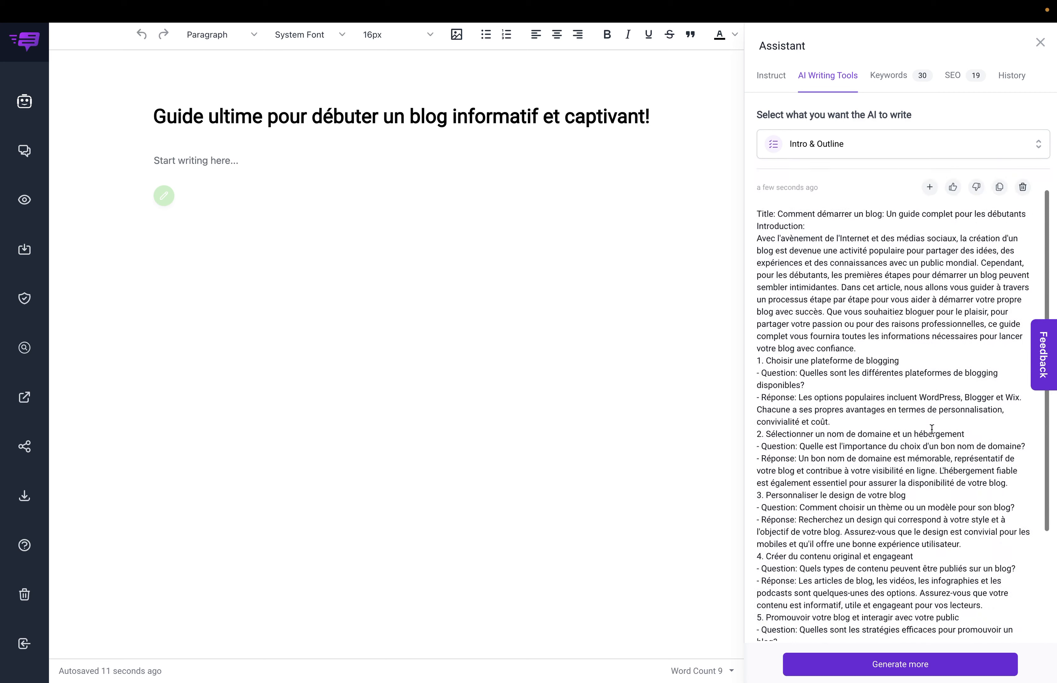
click(929, 232)
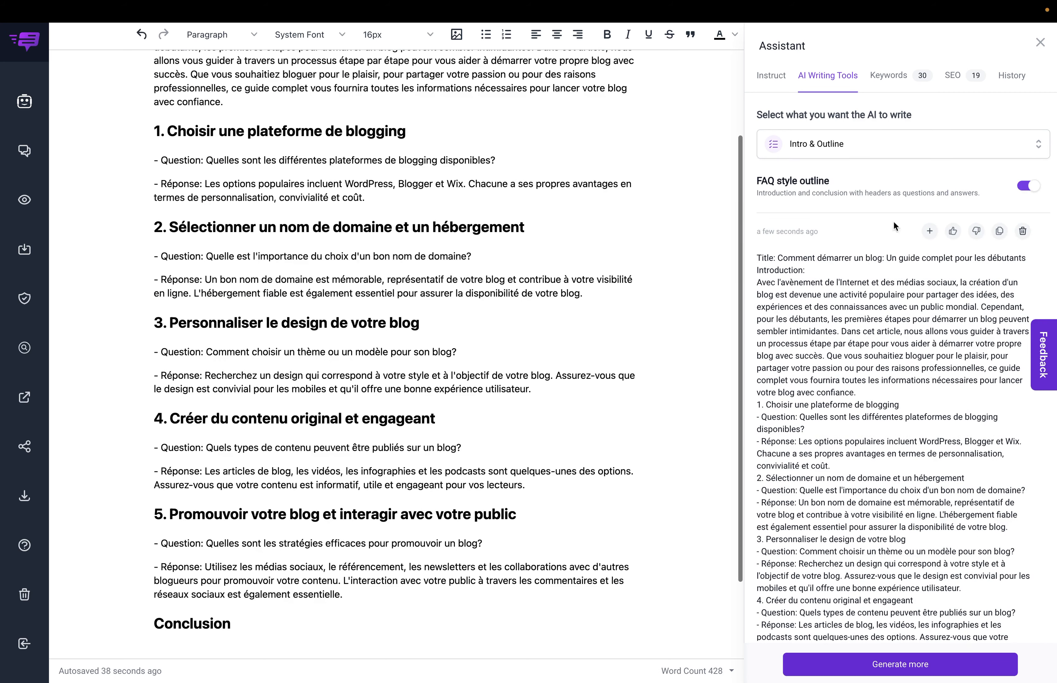
scroll(352, 460, down, 3)
click(255, 511)
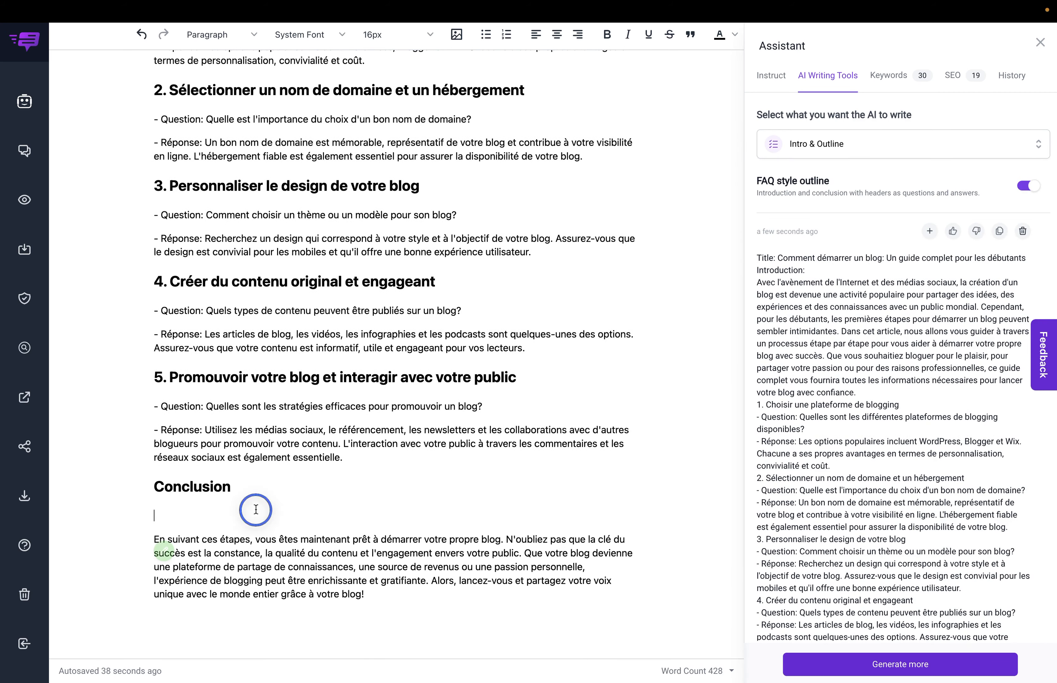
Delete the redundant "Title: Comment démarrer un blog" line above the introduction.
scroll(271, 484, up, 5)
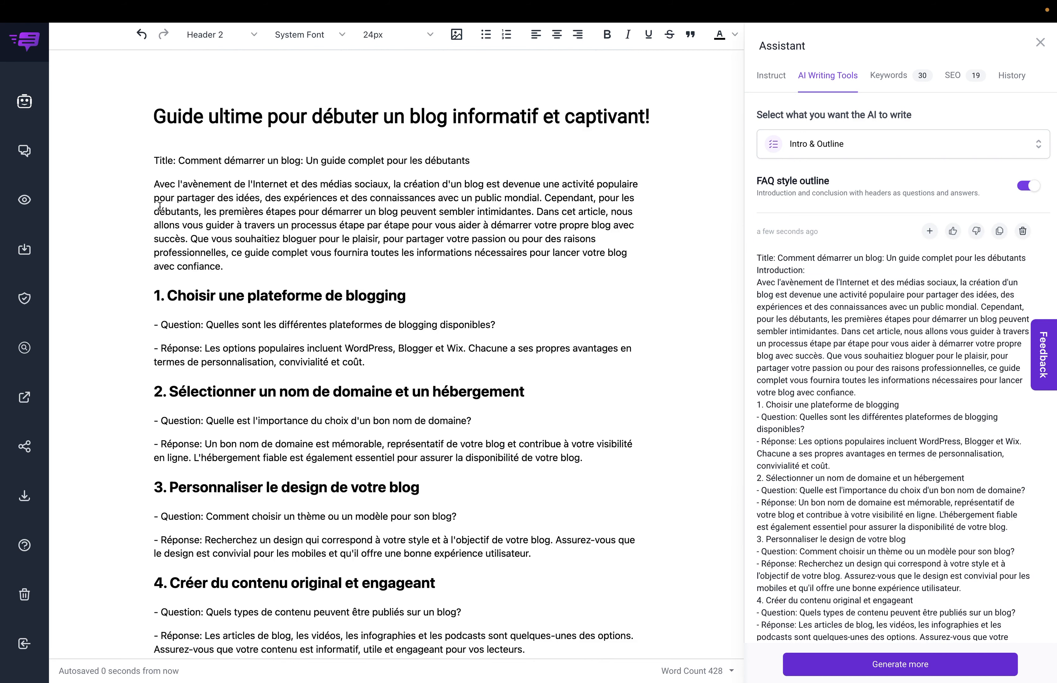
triple_click(153, 161)
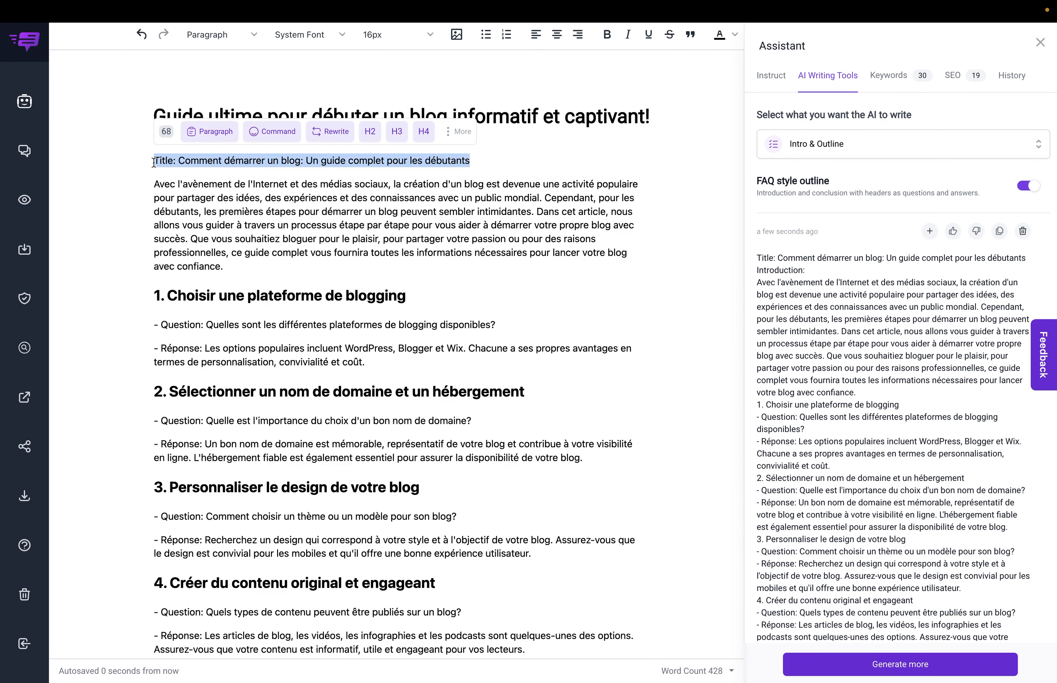
key(BackSpace)
Split the introduction into two paragraphs, starting the second one at "Dans cet article".
drag(231, 244, 143, 163)
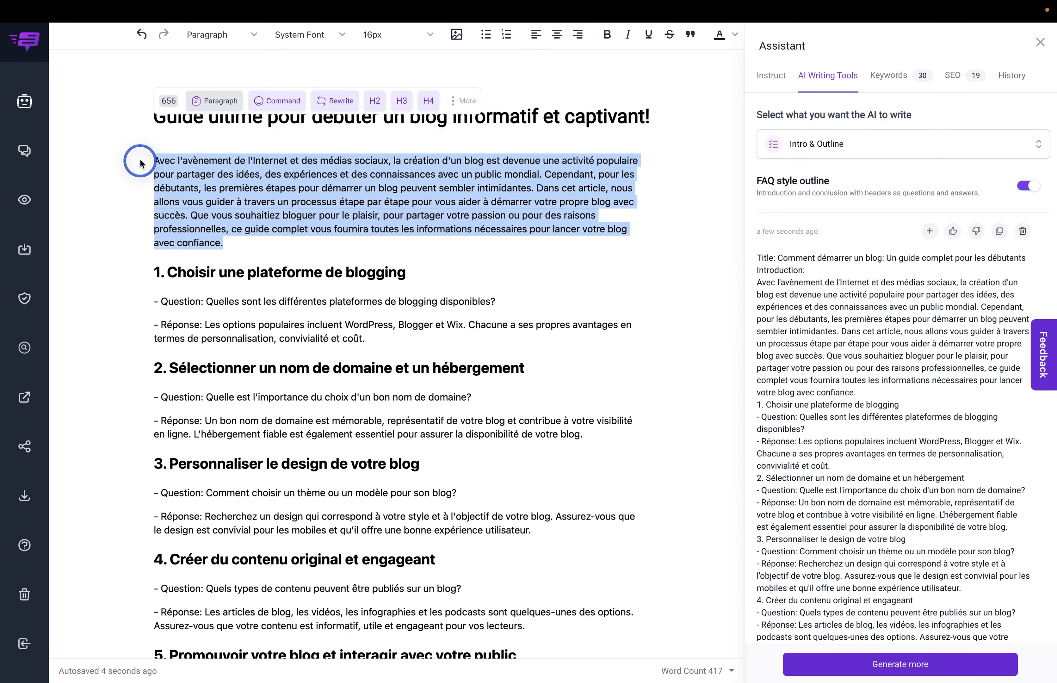
click(465, 101)
click(444, 264)
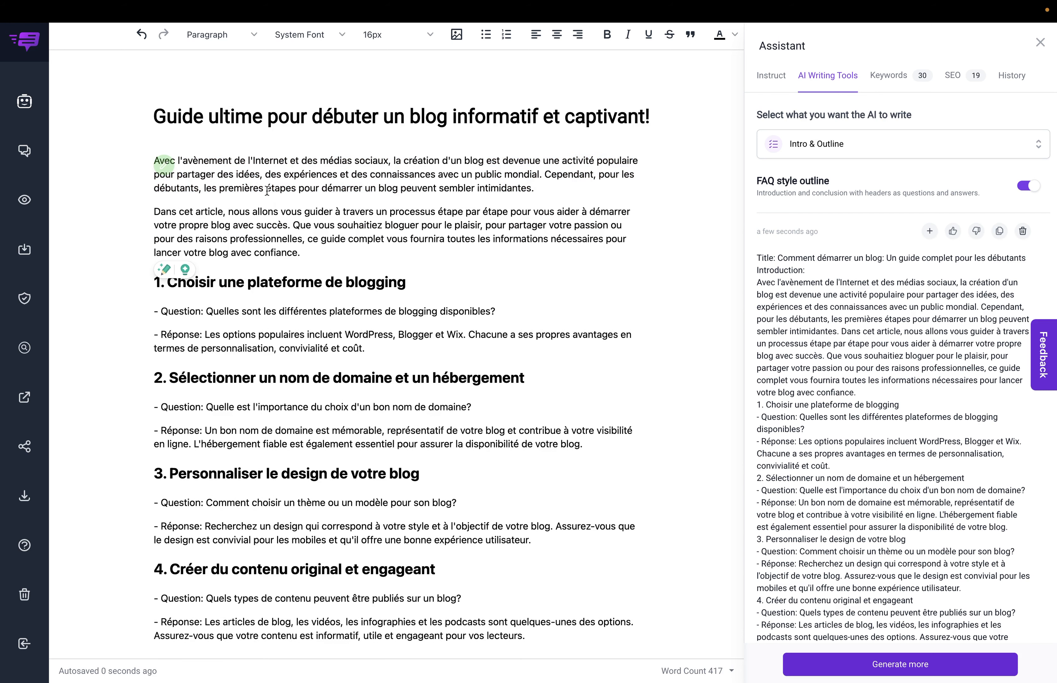
Generate additional text with Write More under "1. Choisir une plateforme de blogging" and split it into two paragraphs at "Il est donc important".
scroll(278, 222, down, 6)
drag(369, 586, 136, 539)
scroll(201, 237, up, 6)
click(771, 76)
click(406, 283)
key(Return)
click(138, 327)
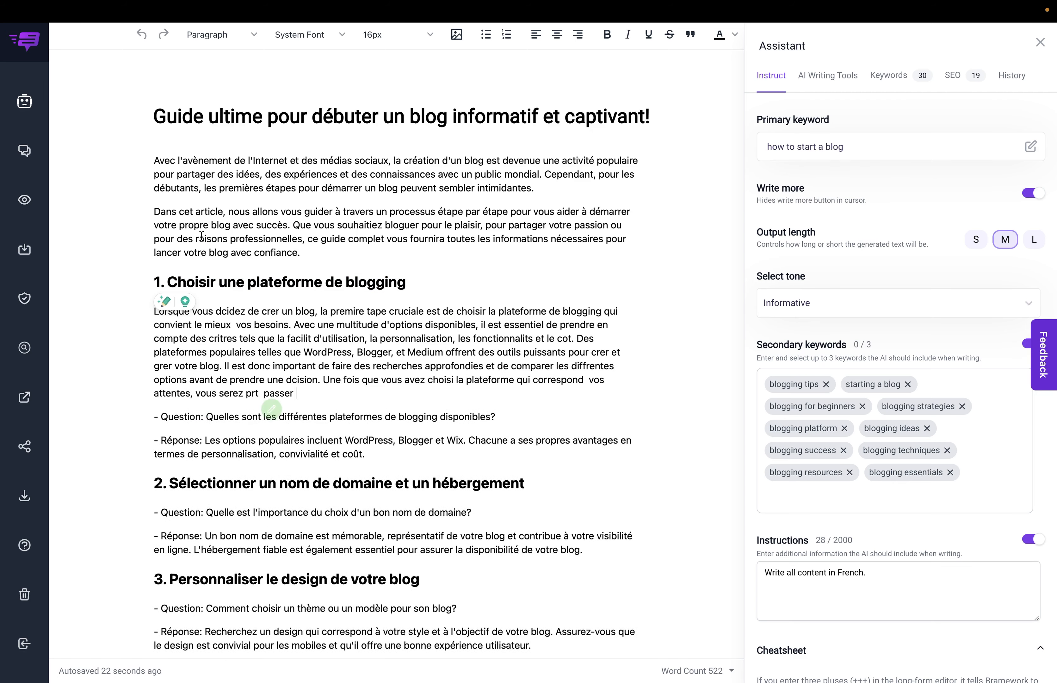
click(224, 366)
key(Return)
Rewrite the first introduction paragraph, beginning "Avec l'avènement de l'Internet", with the AI.
drag(153, 160, 534, 189)
Review the French writing instruction and browse the content types offered by the AI writing tools.
scroll(777, 419, down, 1)
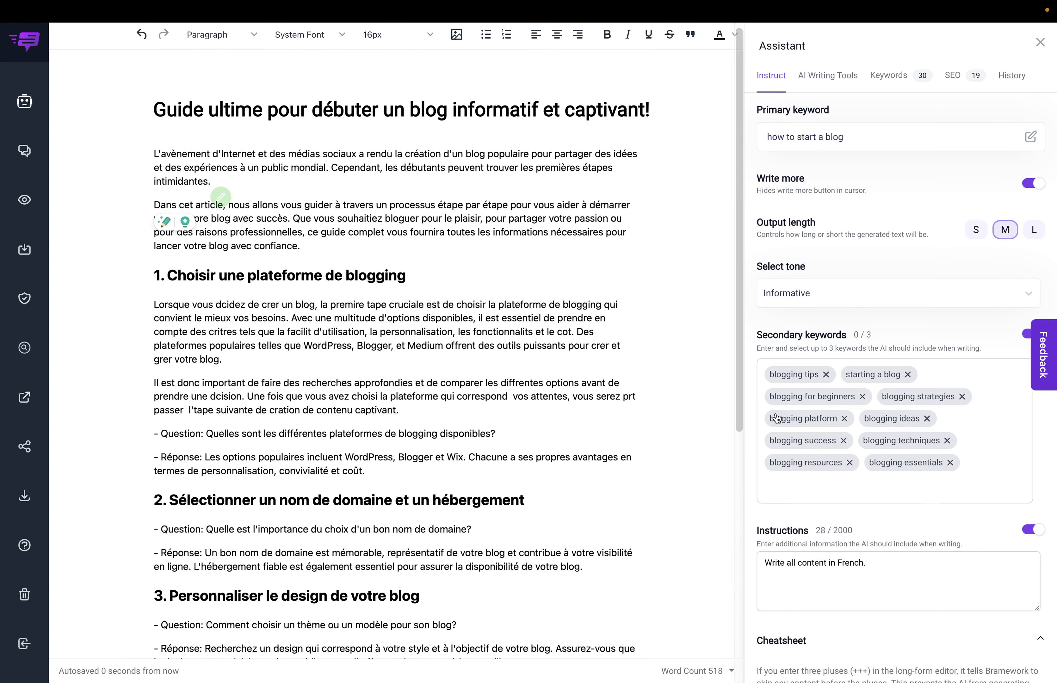
triple_click(880, 540)
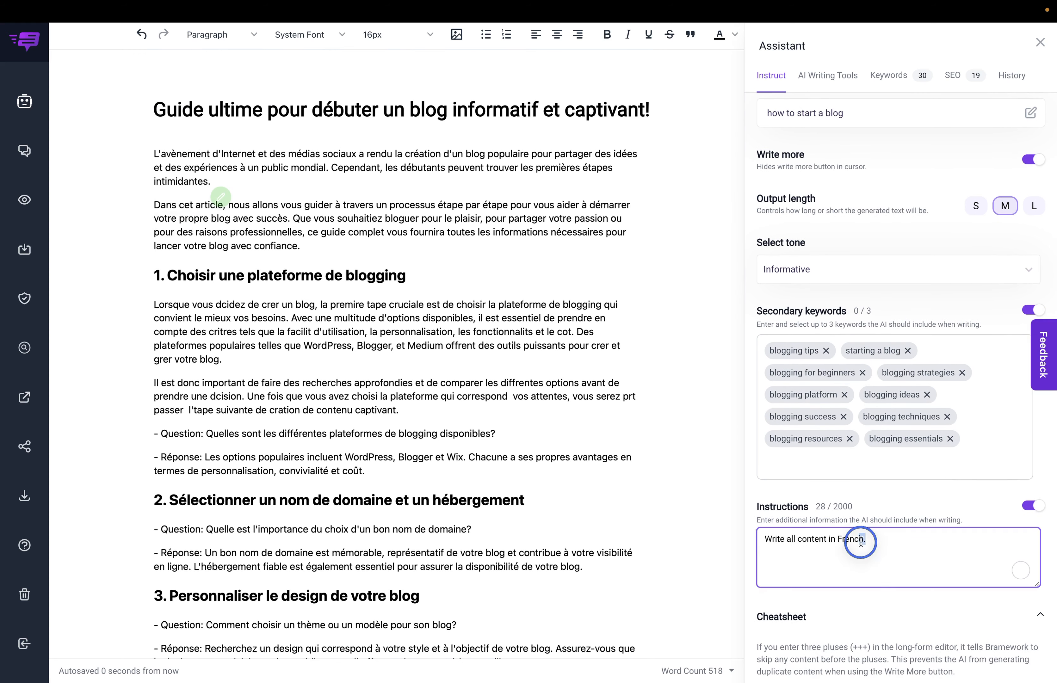
drag(300, 244, 151, 205)
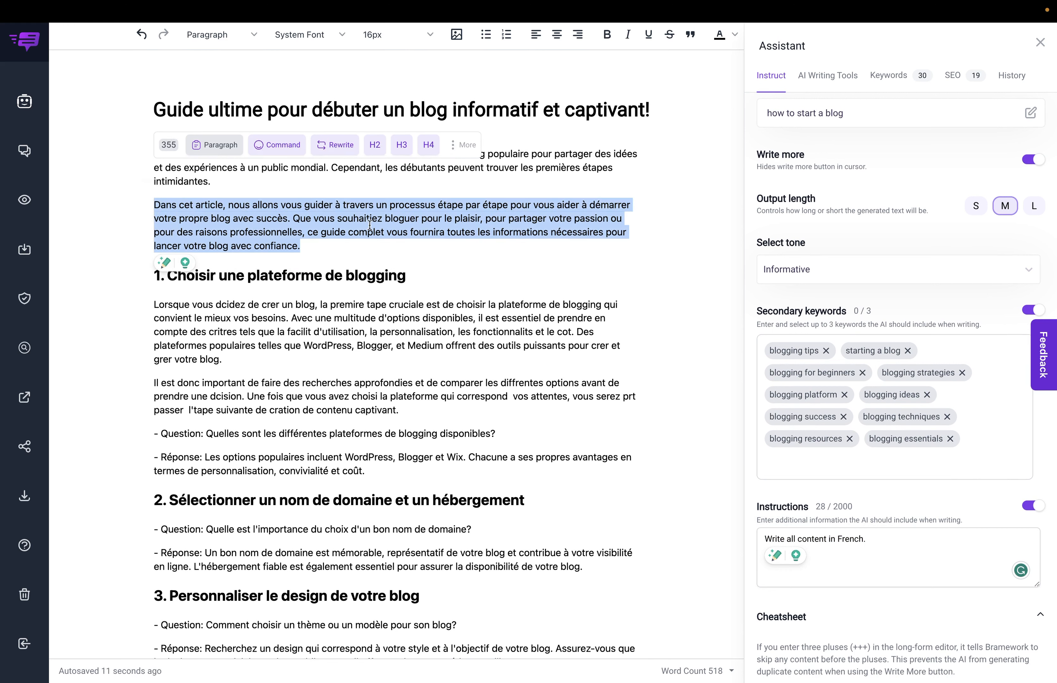
click(828, 75)
click(902, 144)
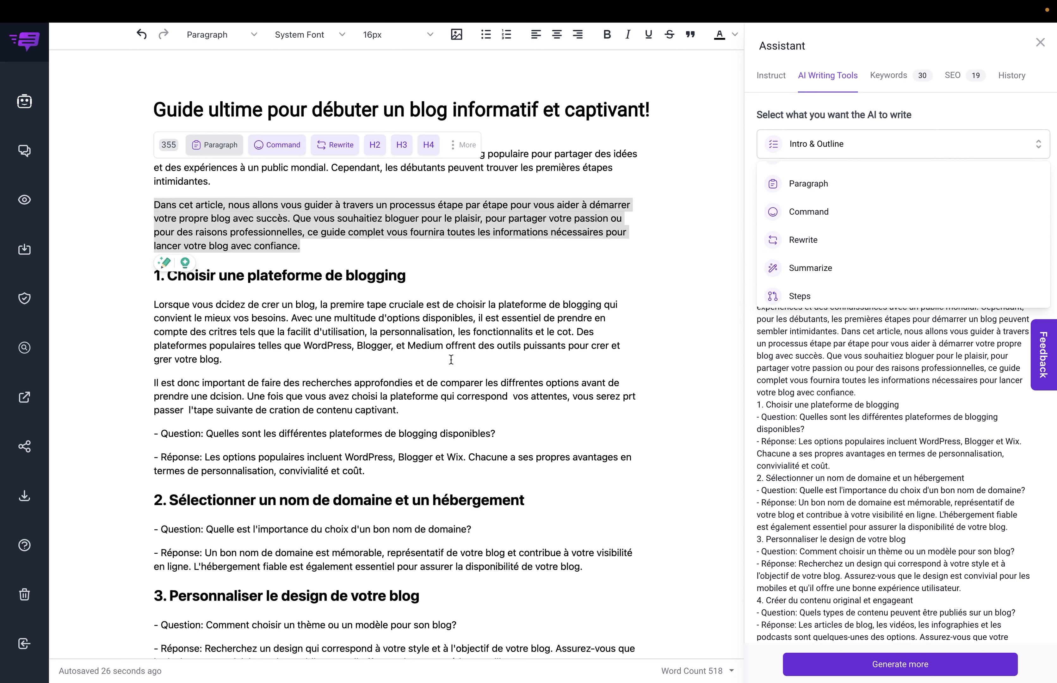
click(418, 276)
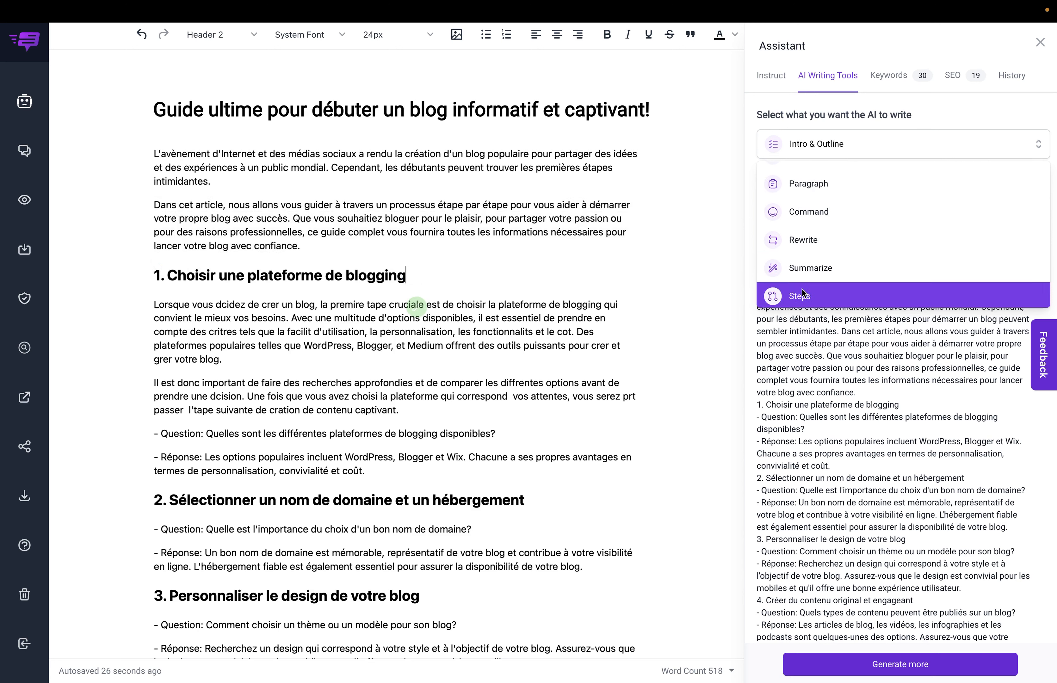